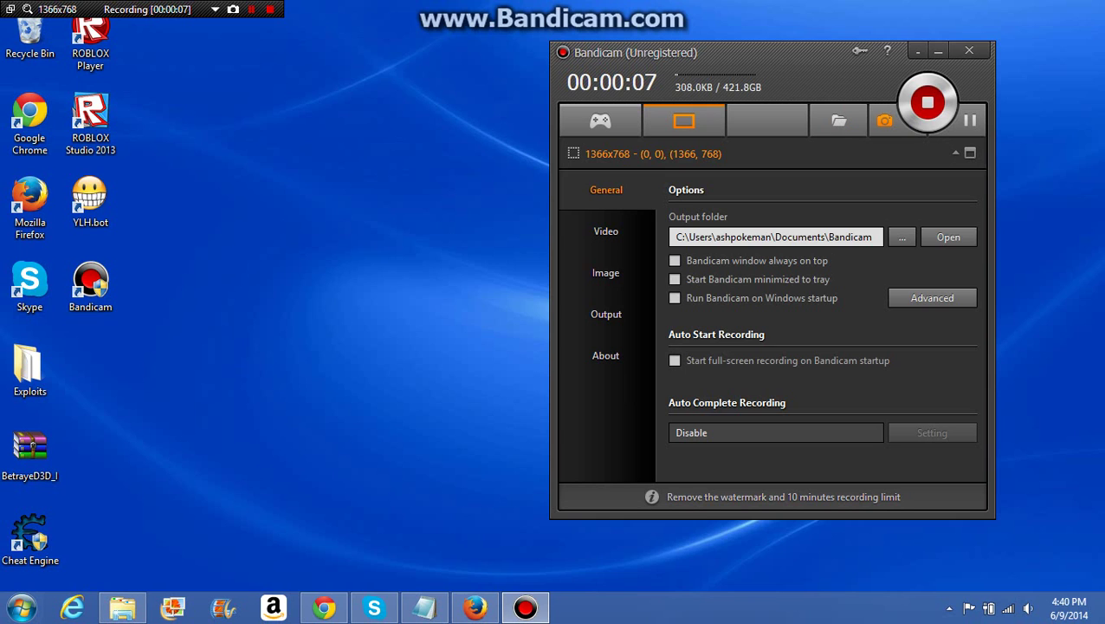
- Shift the Bandicam recorder window left and right, finally leaving it near the desktop's left edge
left_click_drag(649, 53, 411, 64)
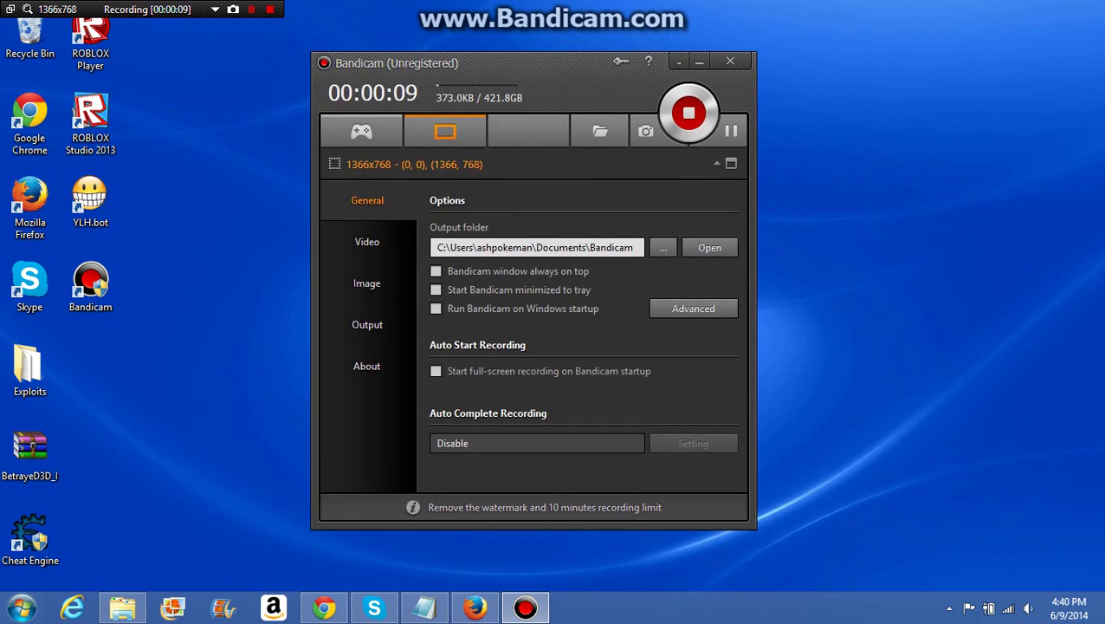
left_click_drag(519, 63, 463, 61)
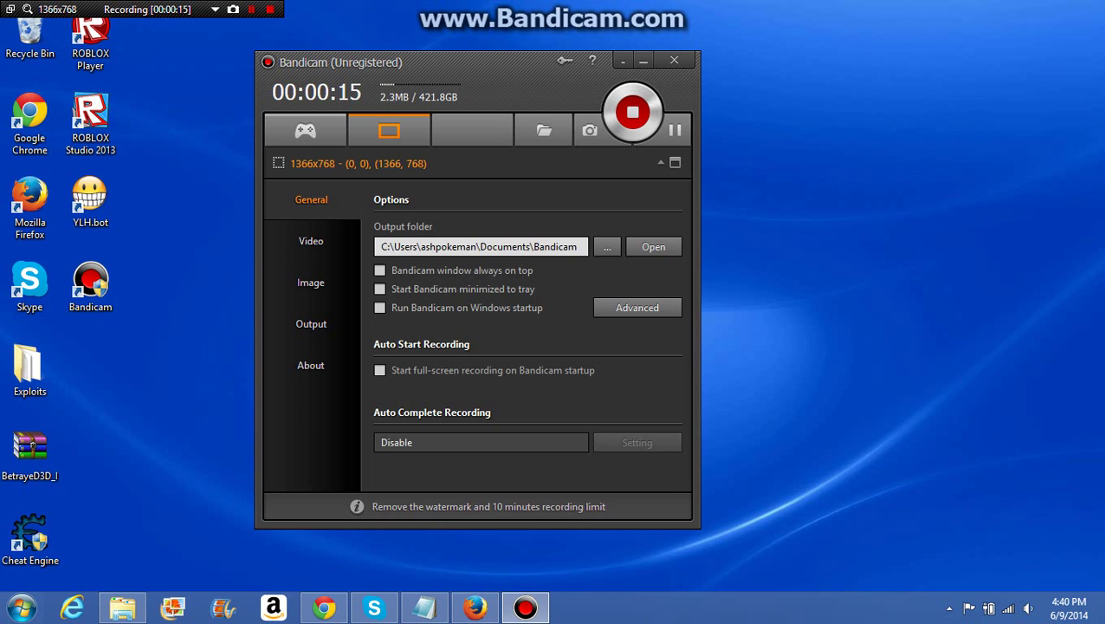
left_click_drag(476, 61, 559, 47)
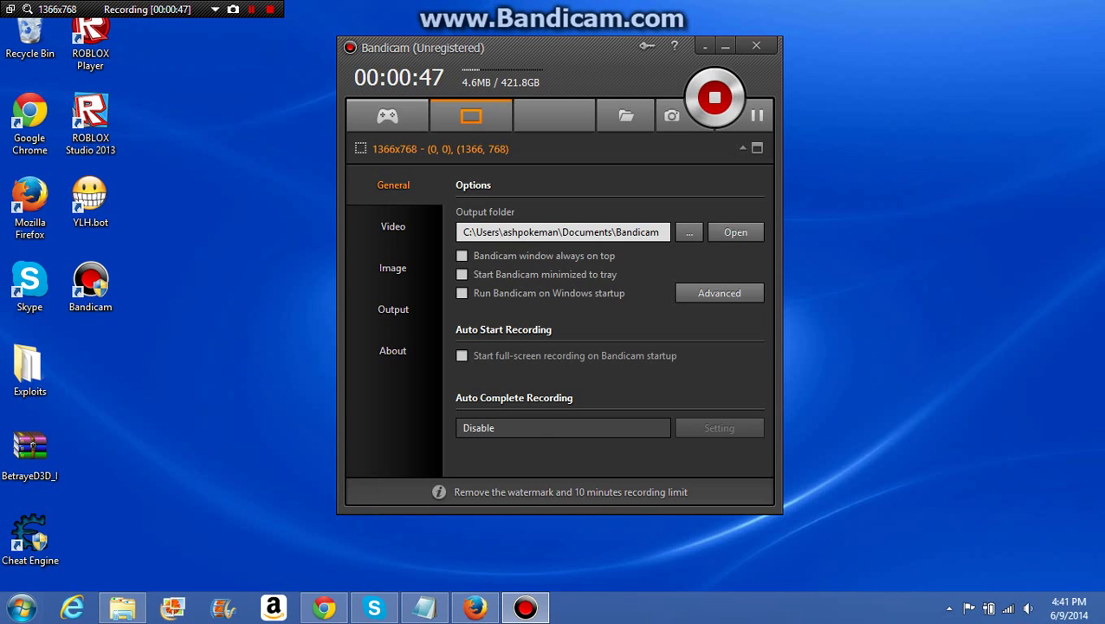
left_click_drag(554, 48, 579, 43)
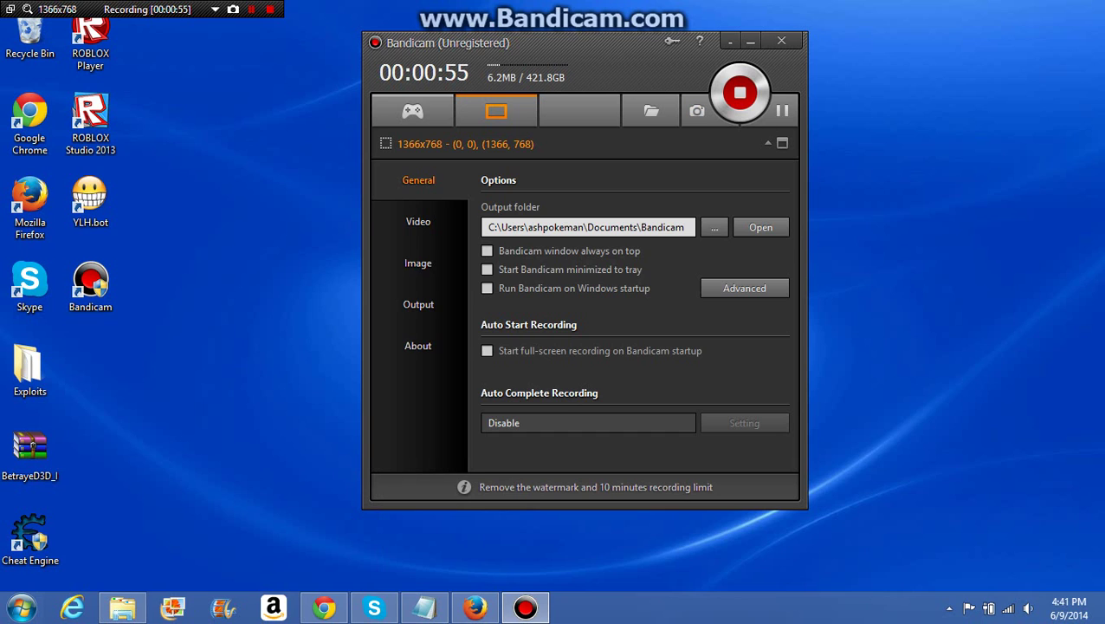
left_click_drag(563, 43, 303, 49)
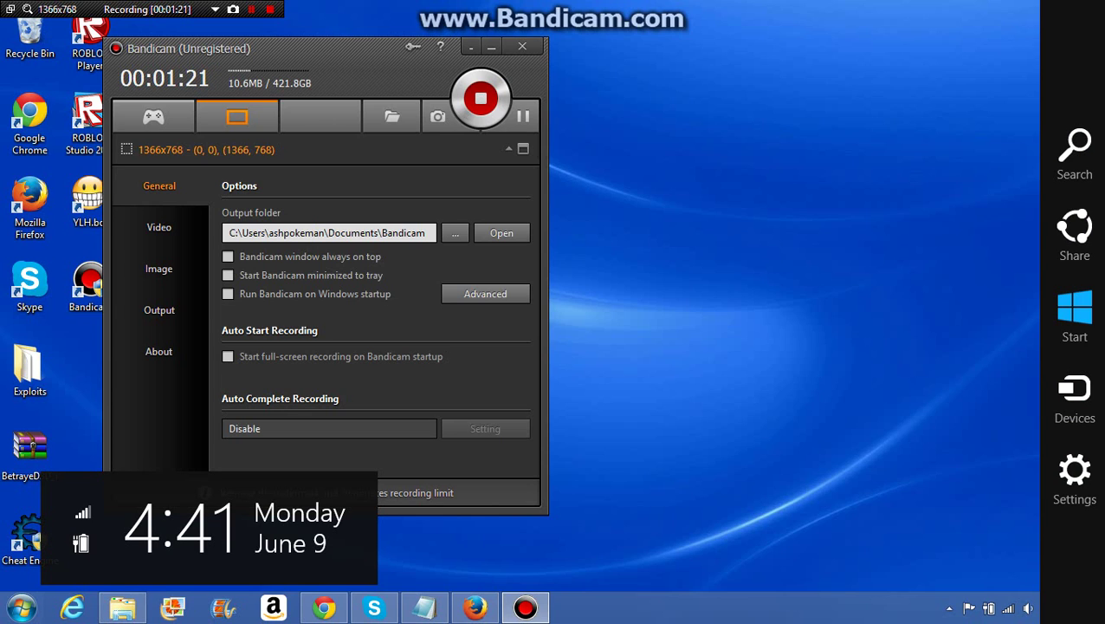
- Dismiss the clock overlay, open the Settings charm with Win+C, and launch PC settings
key("Escape")
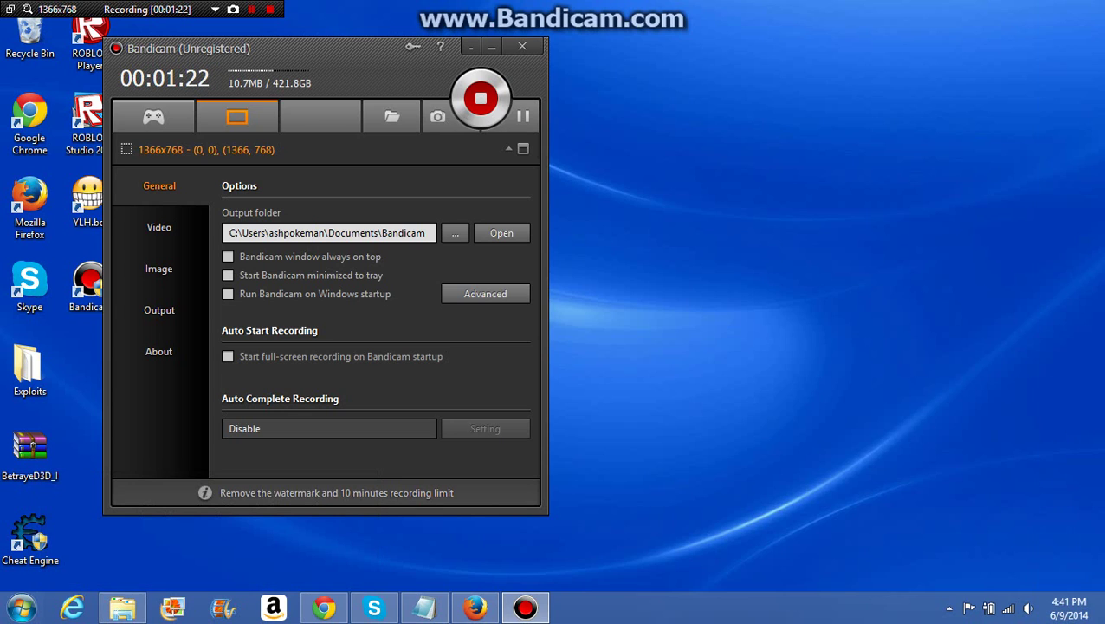
key("super+c")
left_click(1074, 481)
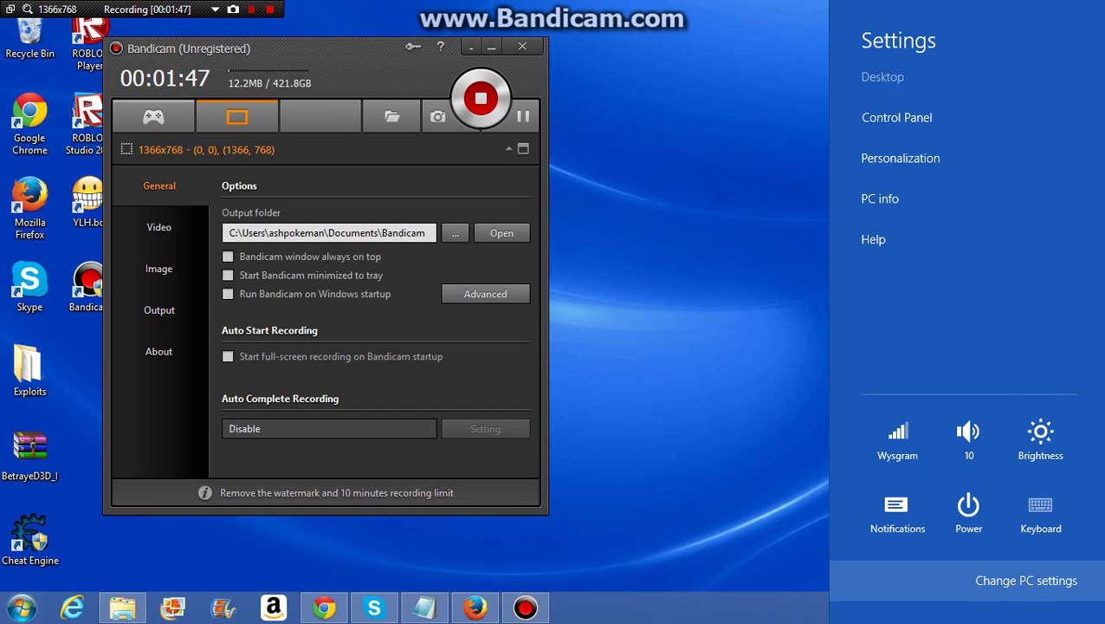
left_click(1027, 581)
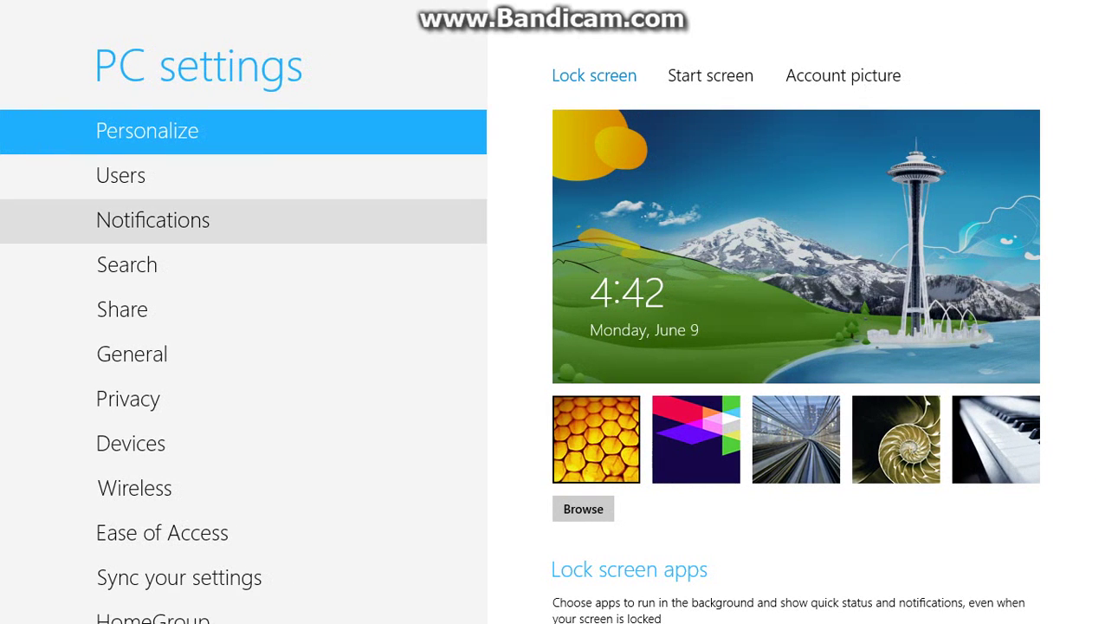
scroll(152, 219, "down", 3)
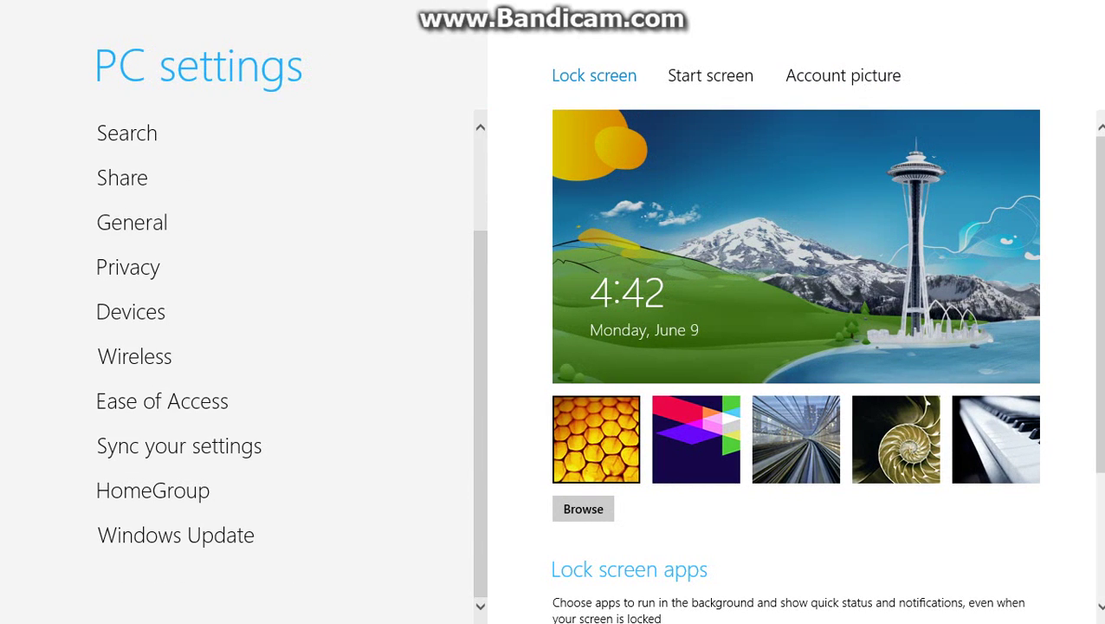
scroll(152, 312, "up", 3)
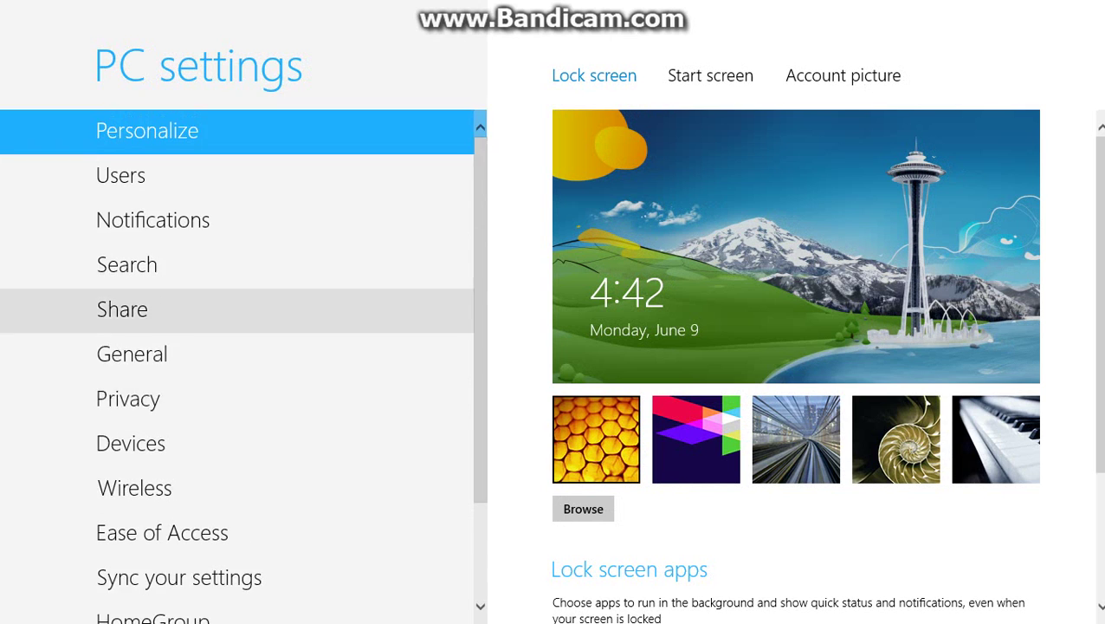
scroll(152, 312, "down", 3)
scroll(152, 346, "up", 3)
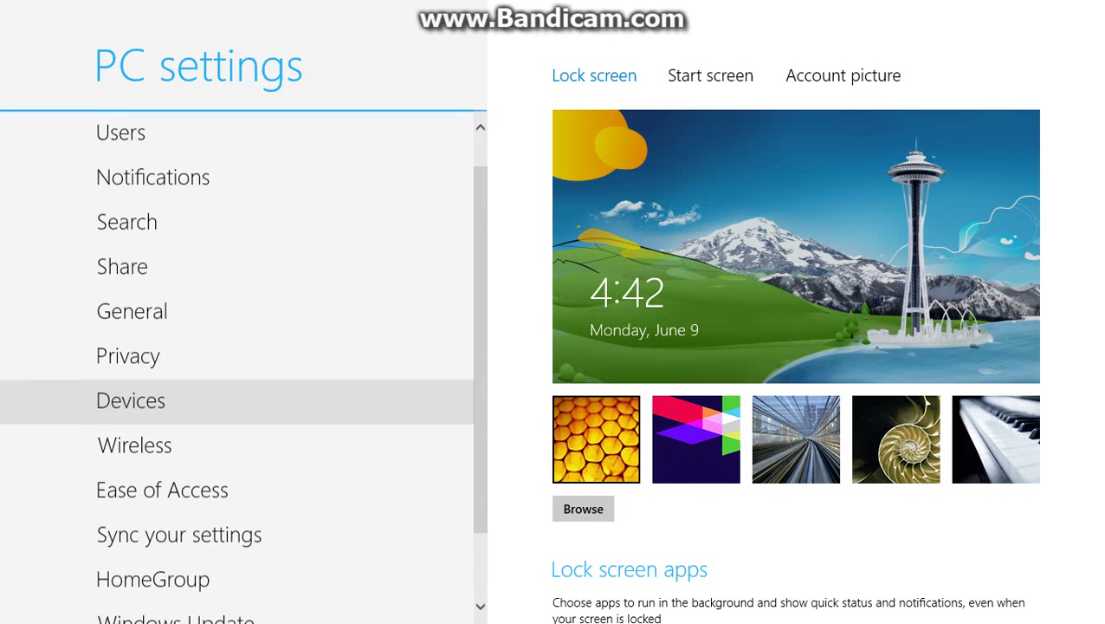
- Go to the General page and start 'Refresh your PC without affecting your files'
left_click(132, 354)
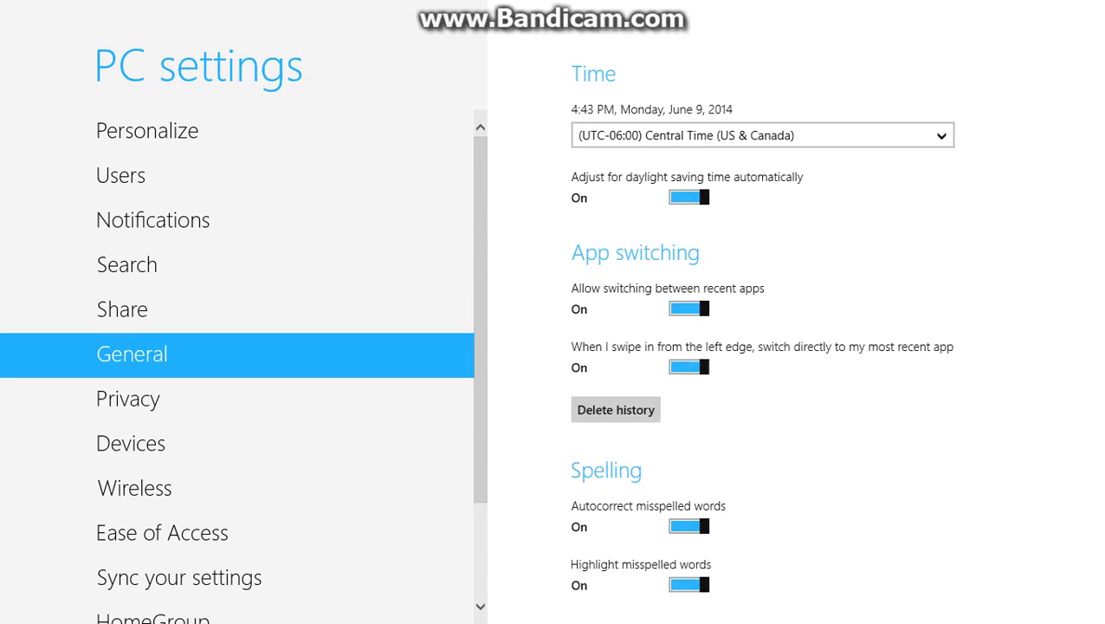
scroll(779, 347, "down", 3)
scroll(780, 346, "down", 3)
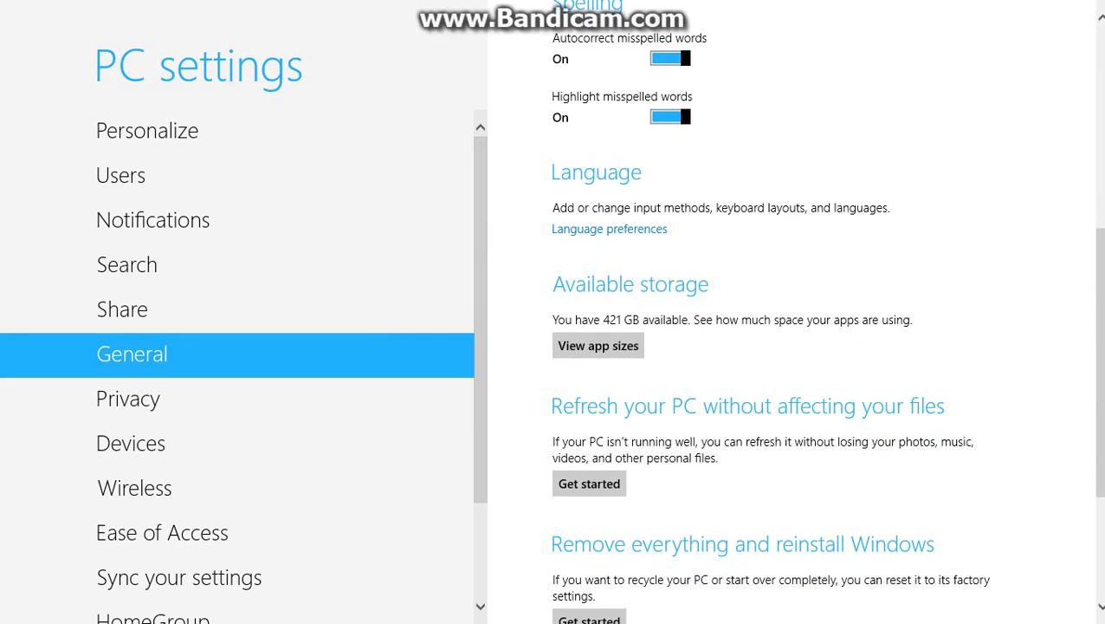
scroll(780, 346, "down", 2)
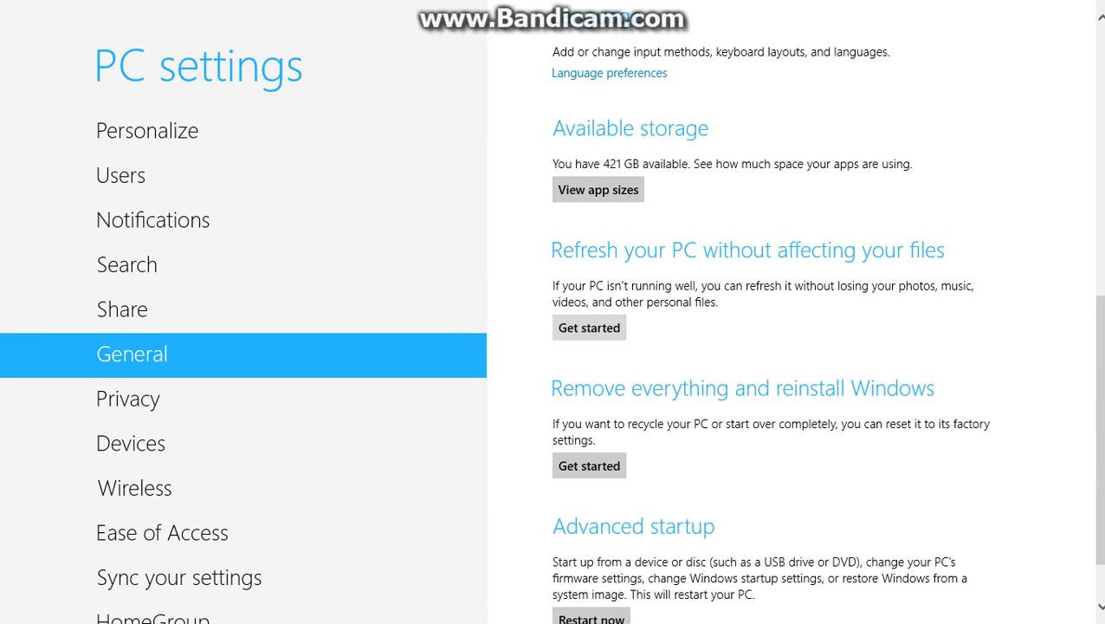
left_click(589, 328)
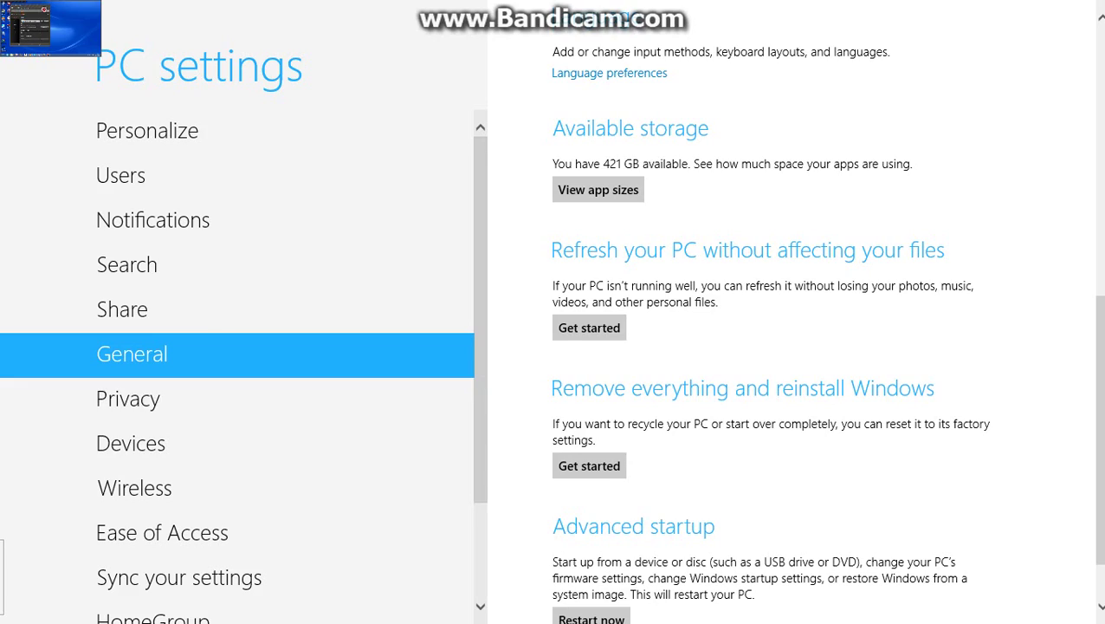
- Return to the desktop with Alt+Tab and move Bandicam toward the screen centre
key("alt+Tab")
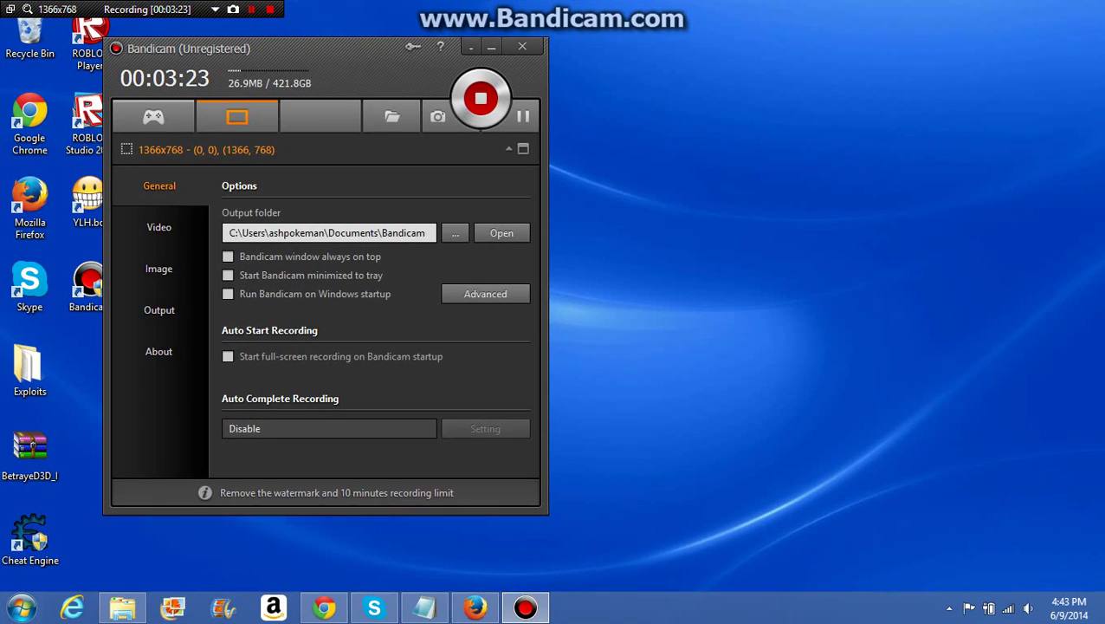
left_click_drag(329, 48, 476, 50)
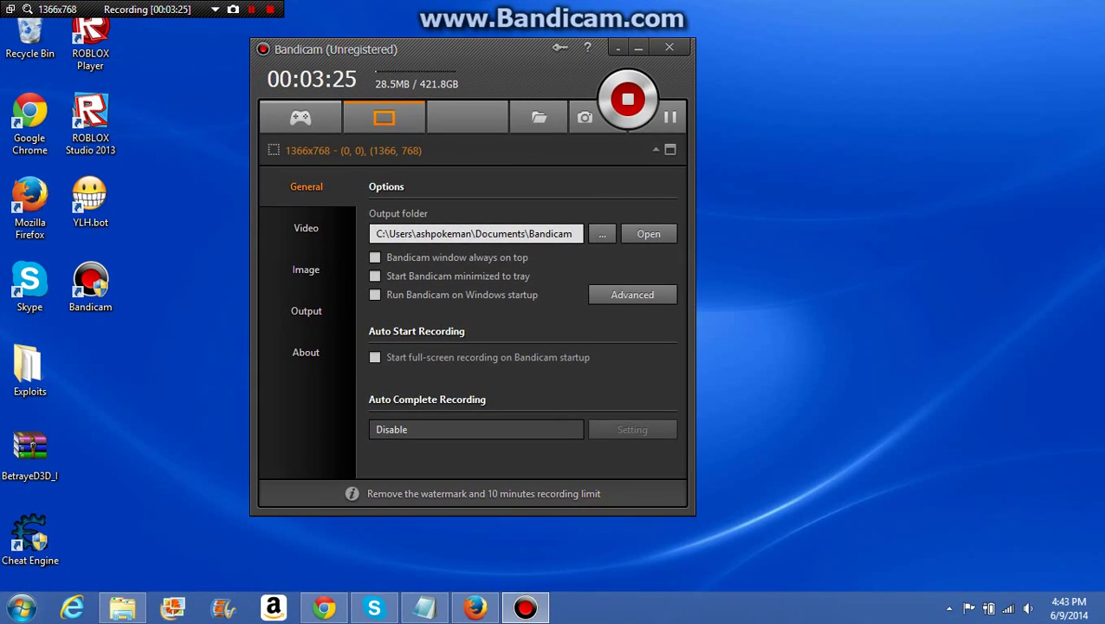